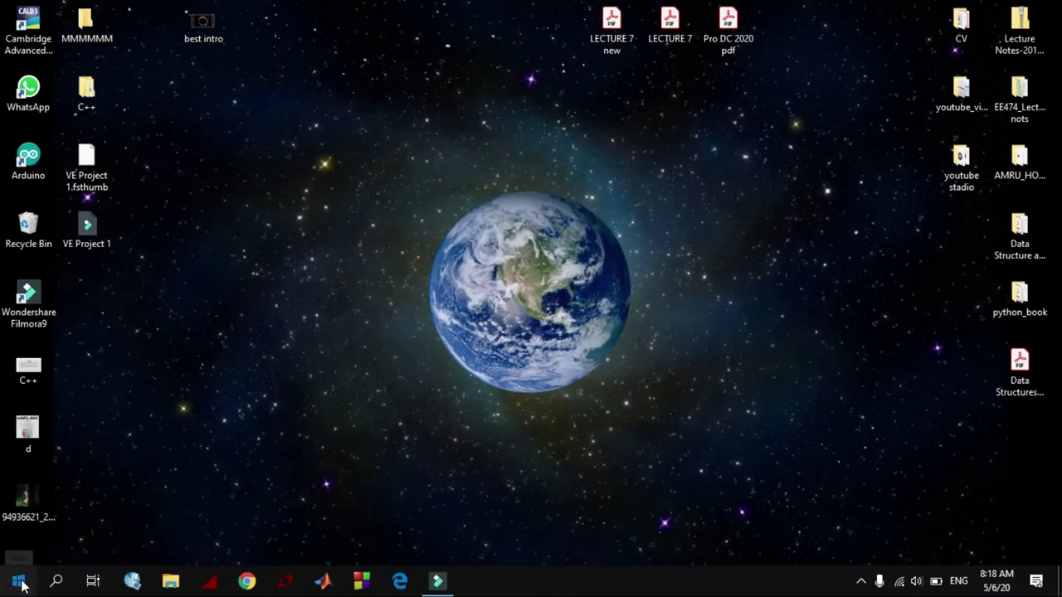
Step: Open Computer Management from This PC and show Disk Management
click(18, 583)
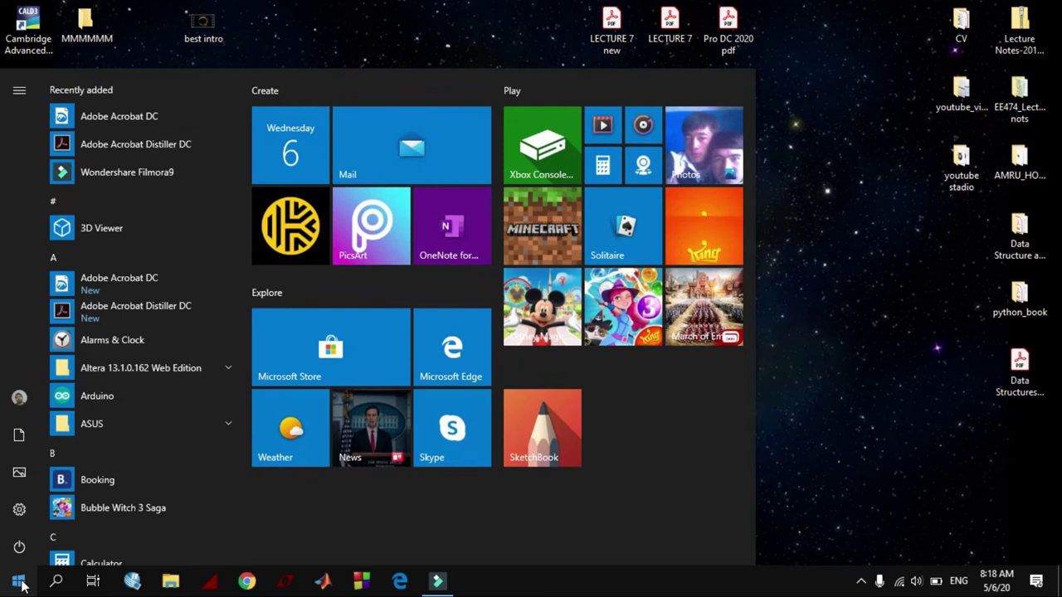
text(pc)
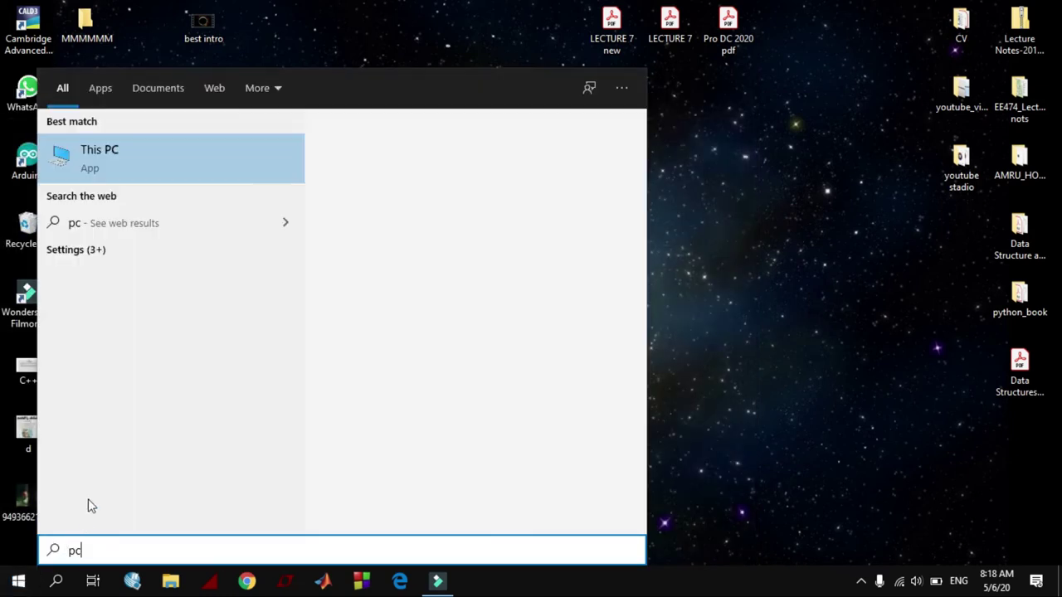
right_click(111, 155)
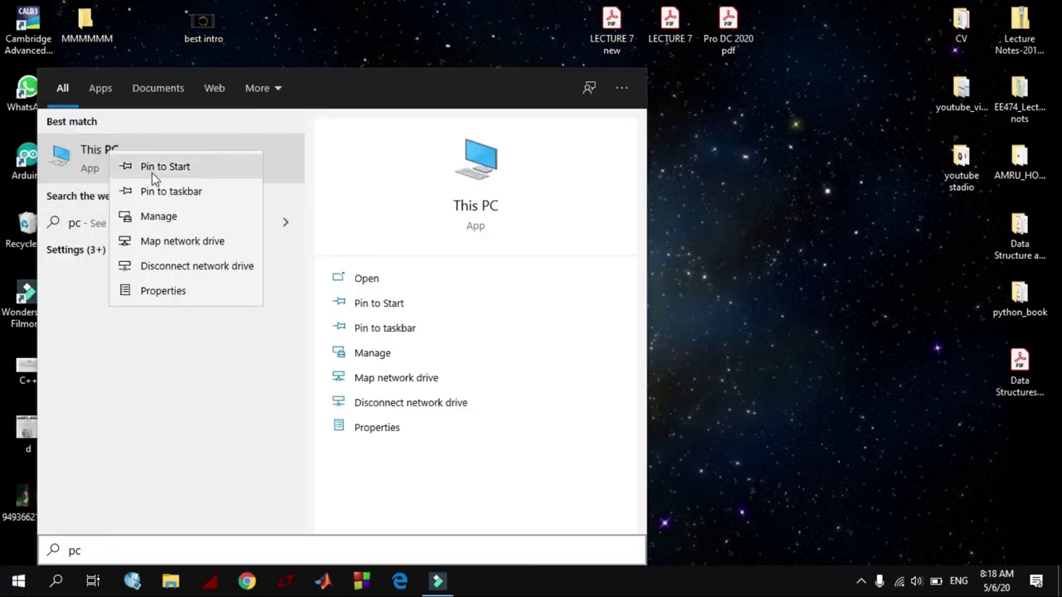
click(172, 218)
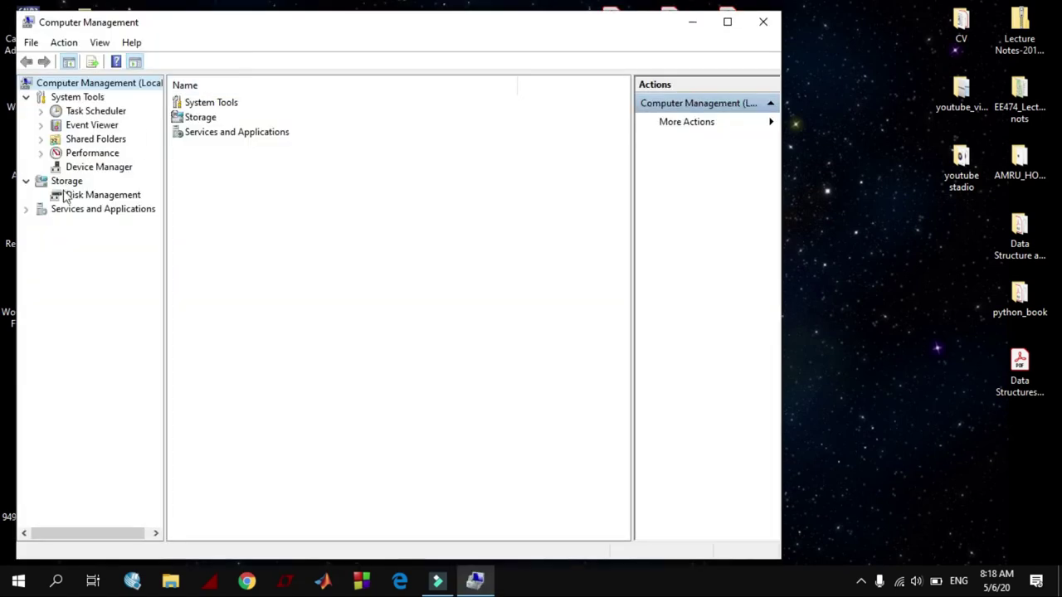
click(74, 200)
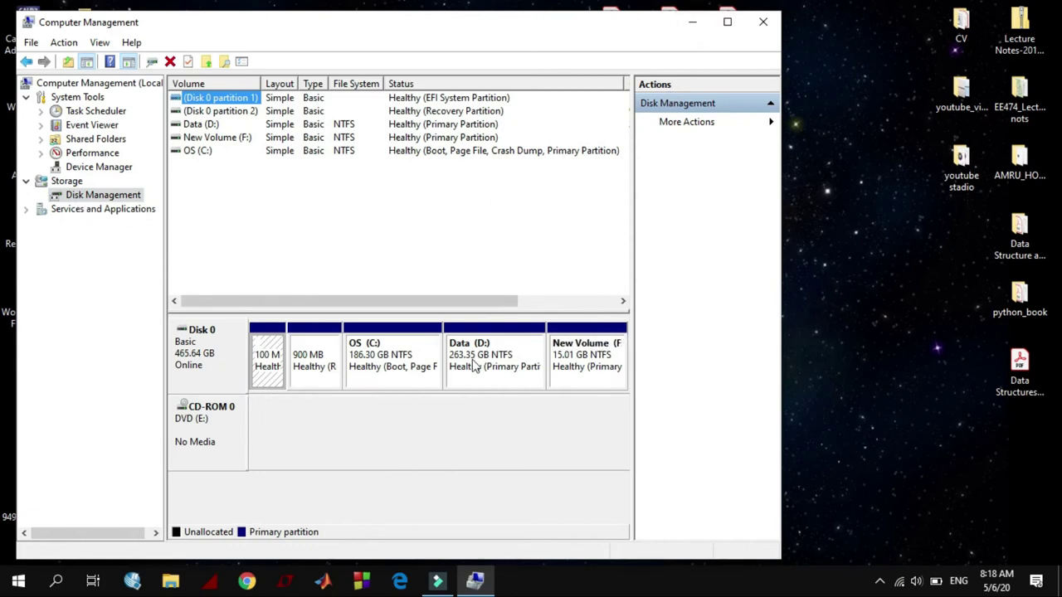
Step: Check the options for the 900 MB recovery and 100 MB EFI partitions, then search for 'cmd'
right_click(312, 356)
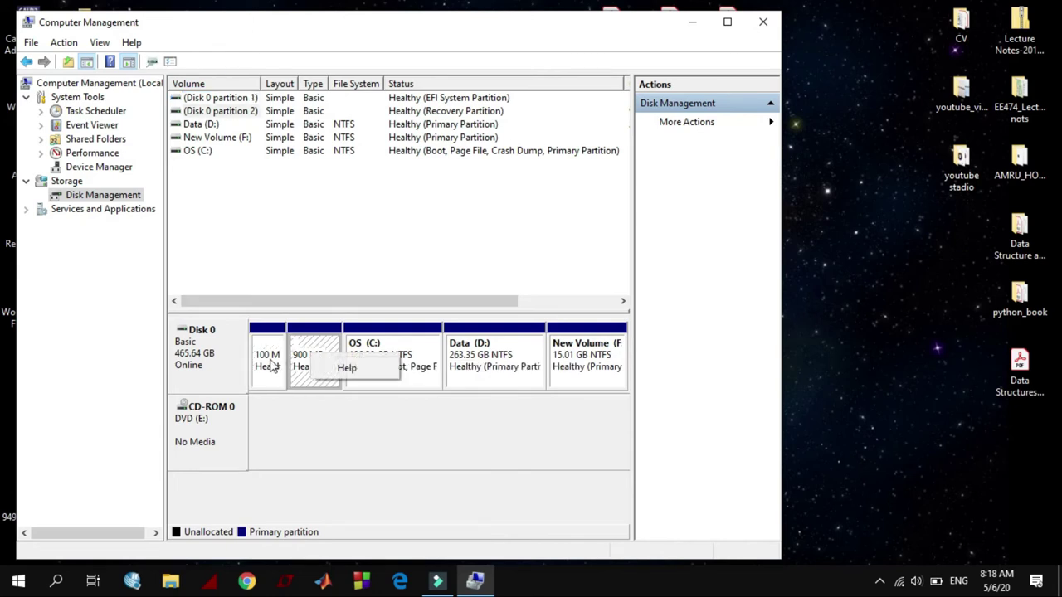
click(273, 368)
right_click(272, 368)
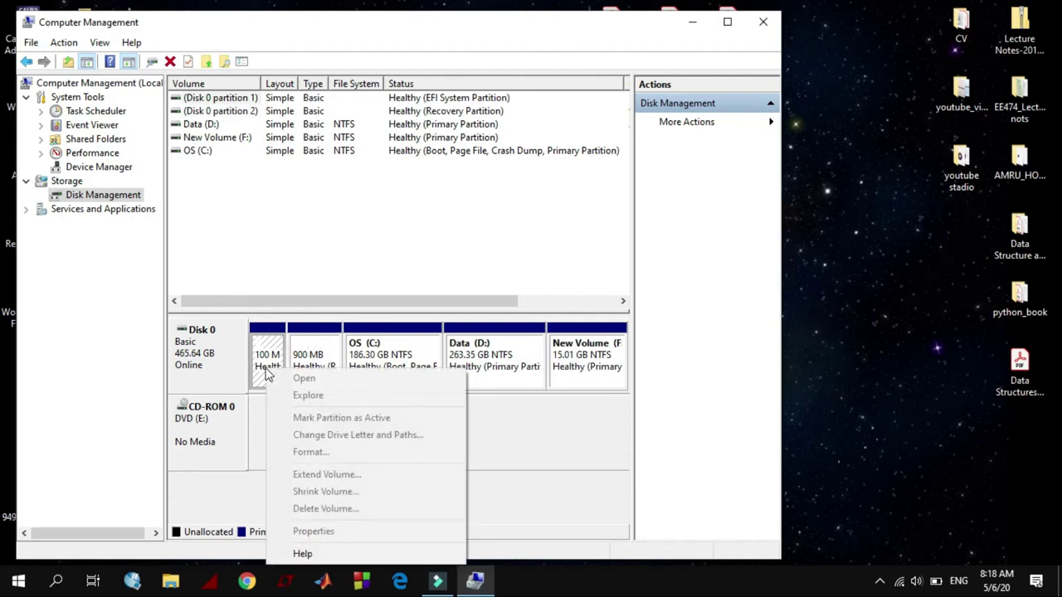
click(544, 498)
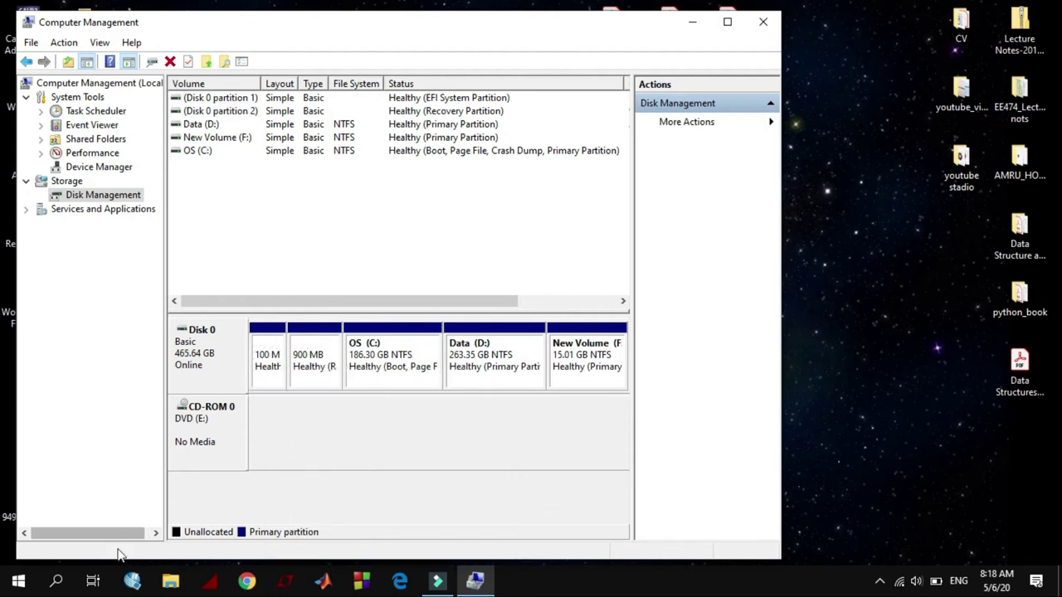
click(58, 583)
text(cmd)
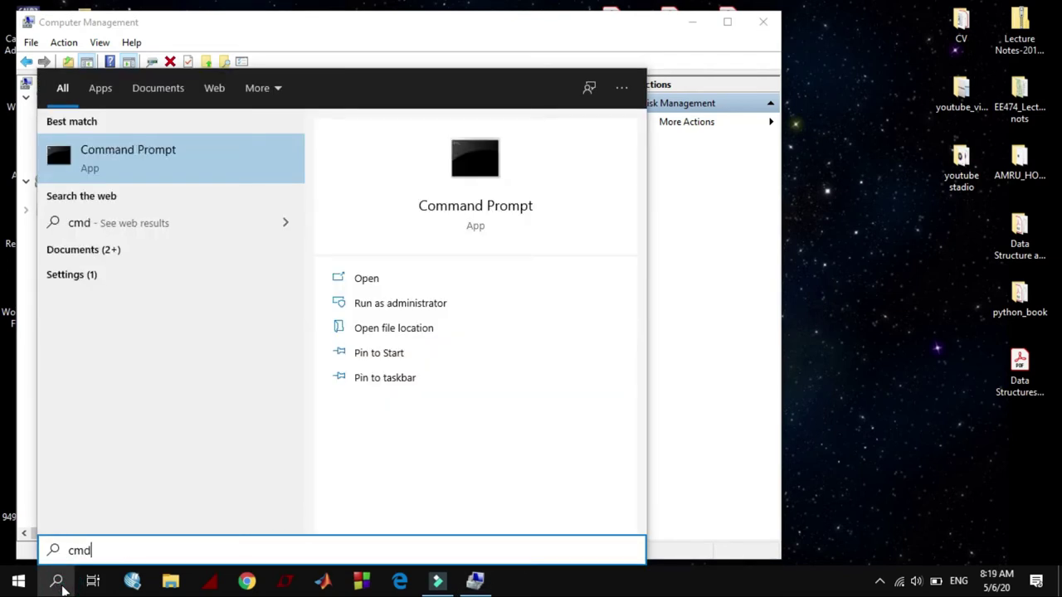
Step: Launch Command Prompt and start diskpart
key(Return)
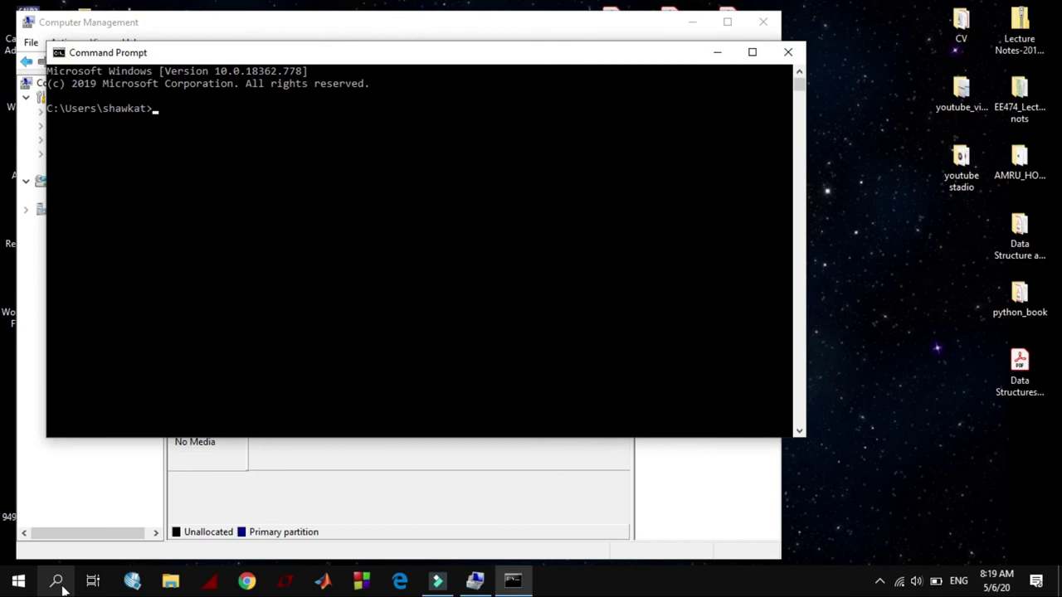
text(diskpart)
key(Return)
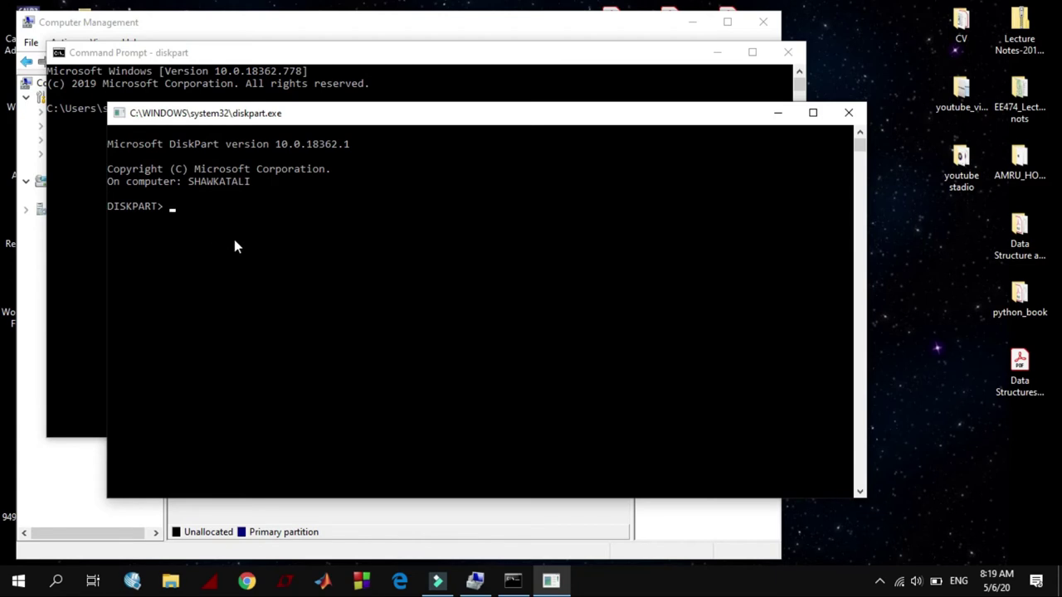
Step: Select disk 0 with 'sel dis 0' and list its partitions with 'lis part'
text(sel dis 0)
key(Return)
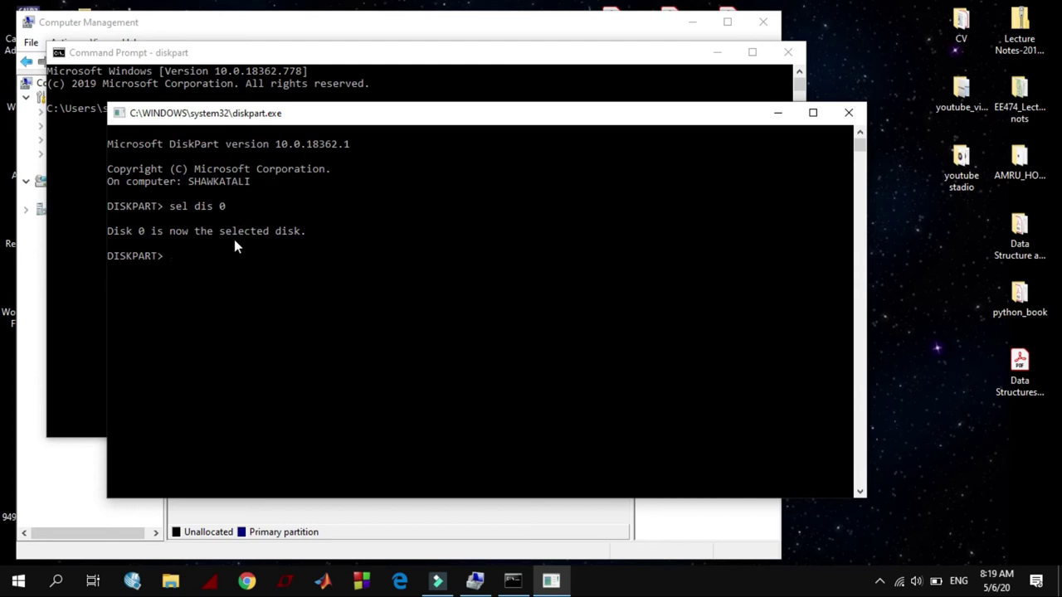
text(lis part)
key(Return)
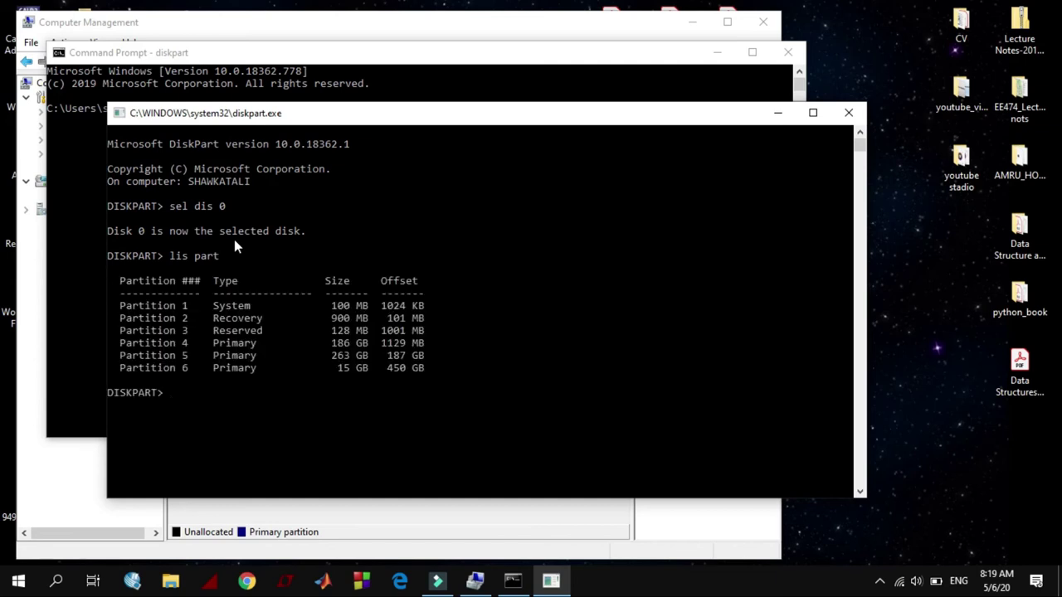
Step: Select Partition 6 with 'sel par 6' and delete it using 'del par override'
drag(122, 367, 429, 379)
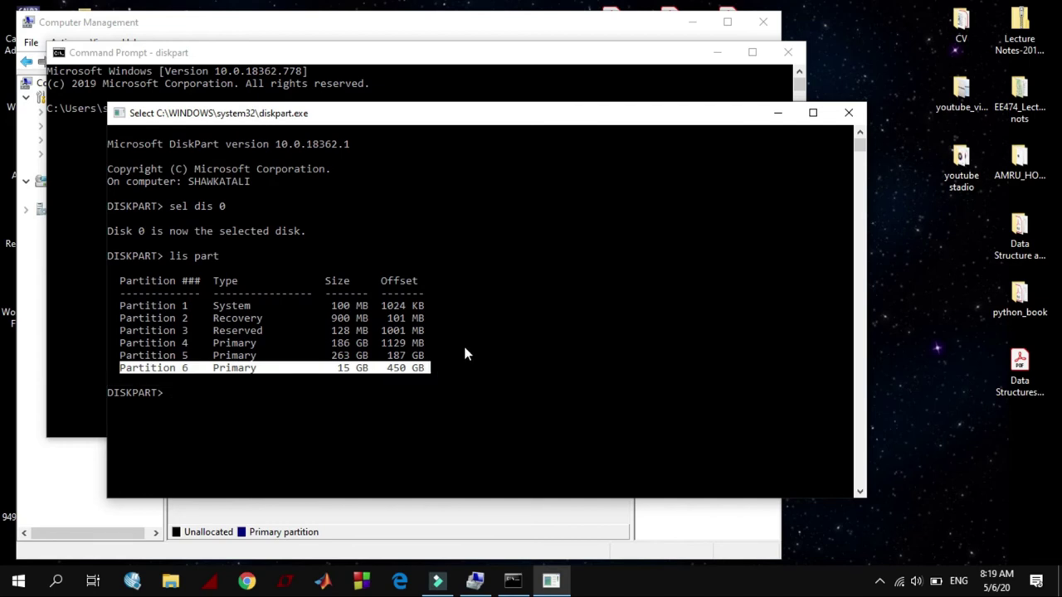
text(sel)
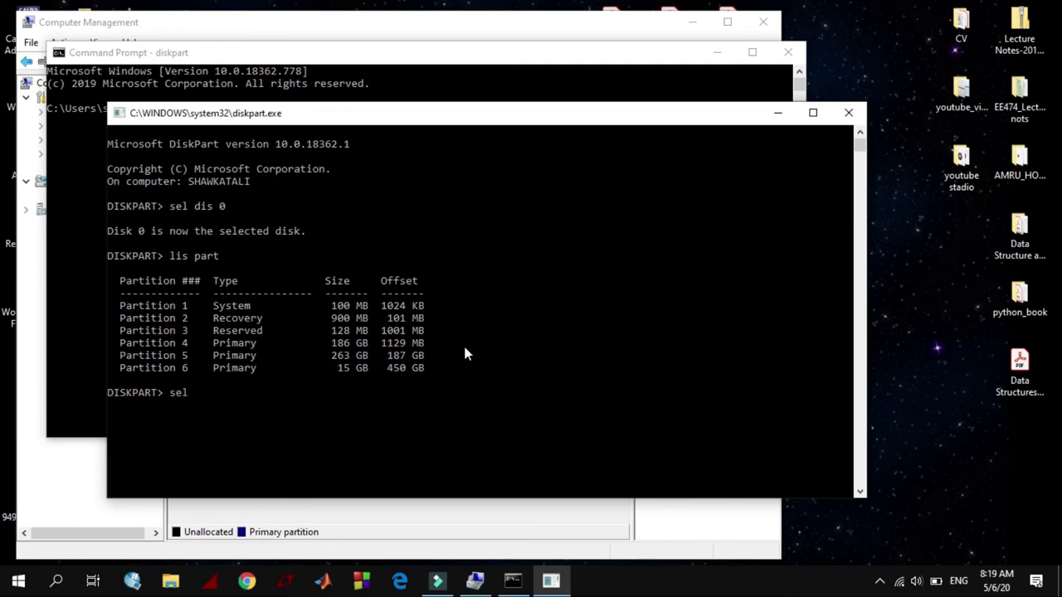
text( par 6)
key(Return)
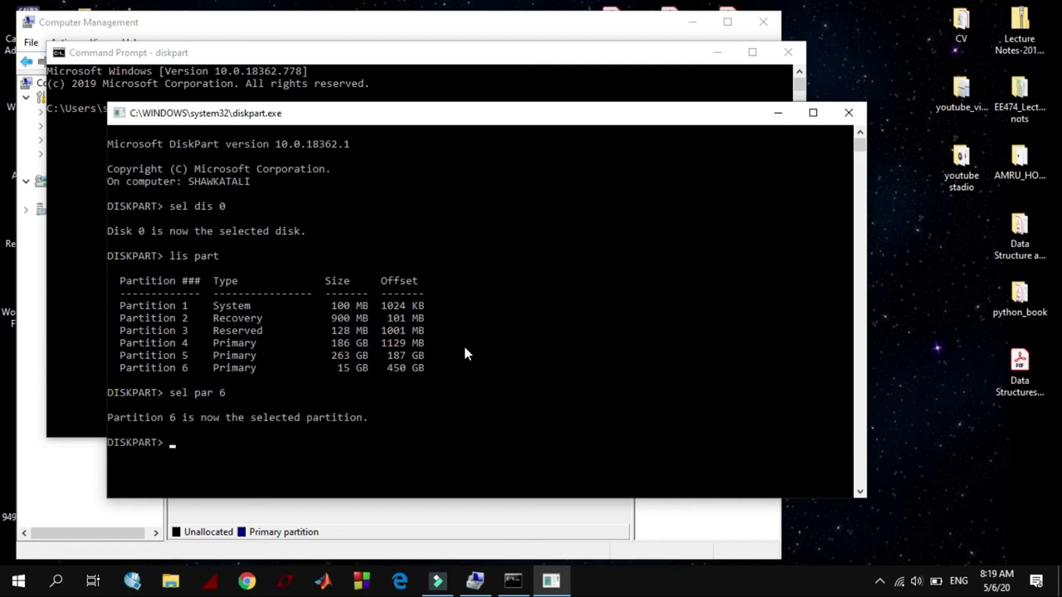
text(del par)
text(override)
key(Return)
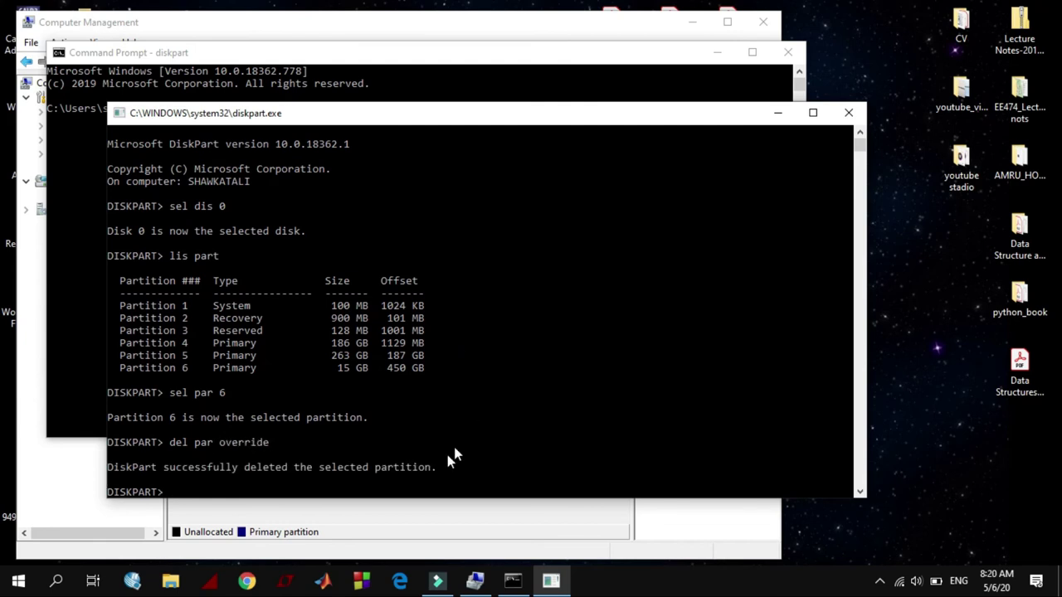
drag(448, 455, 120, 469)
Step: Create a New Simple Volume on the 15.01 GB unallocated space with default size, letter and NTFS
click(51, 461)
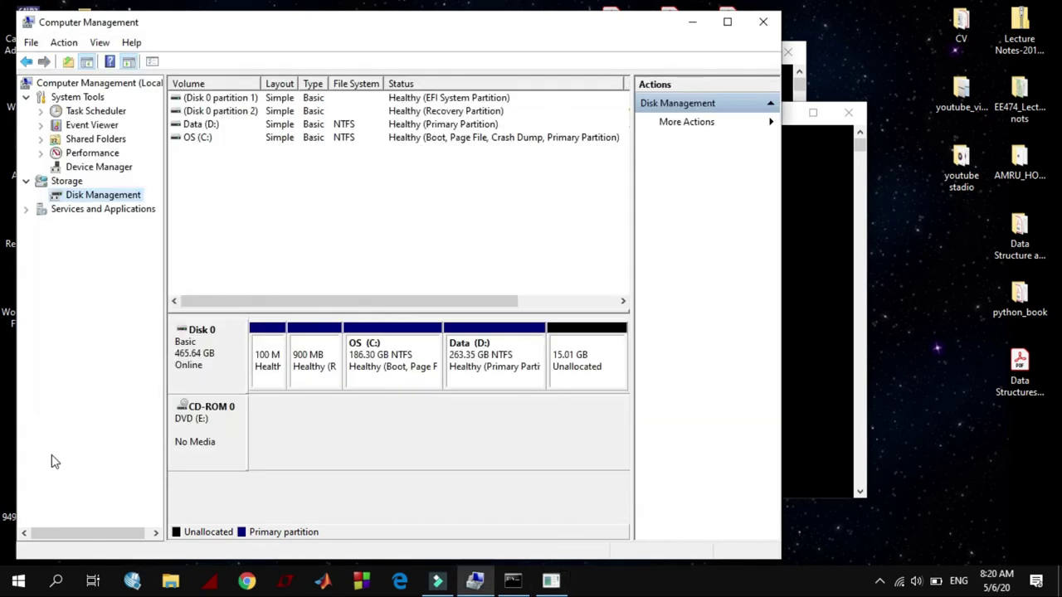
right_click(583, 366)
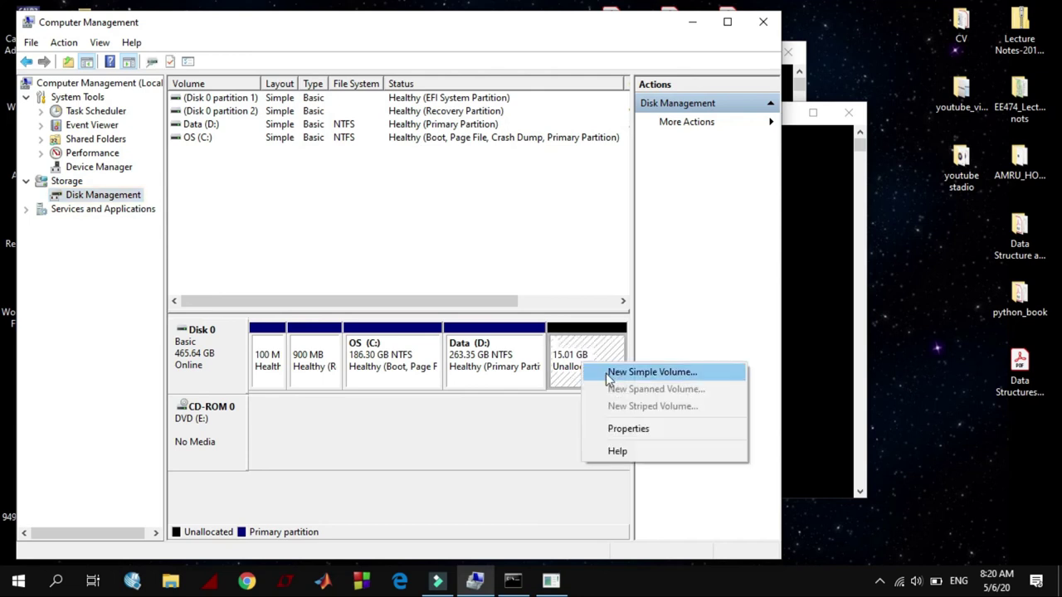
click(610, 375)
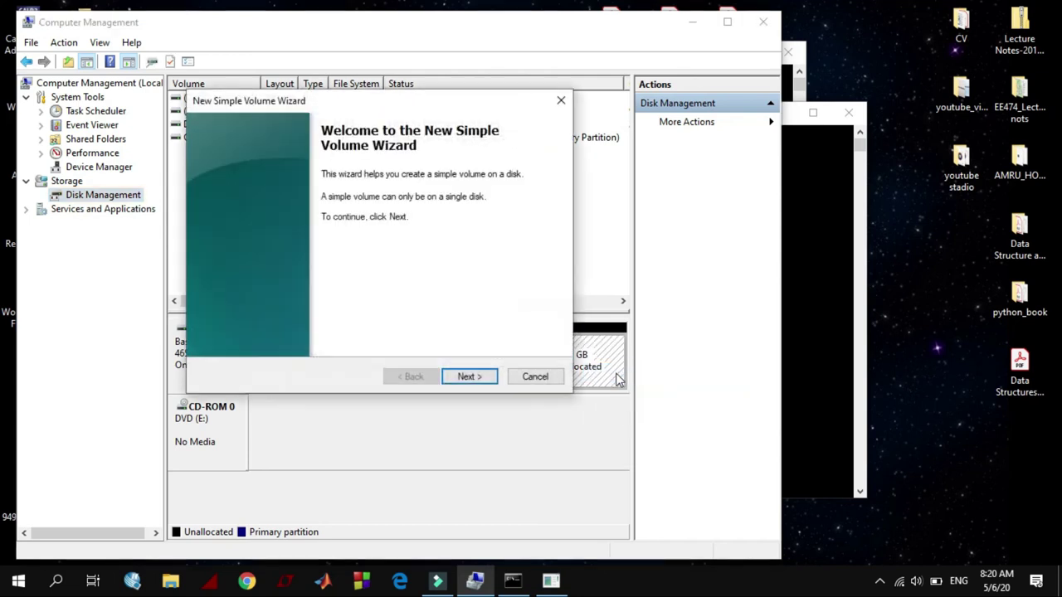
click(457, 377)
click(467, 378)
click(469, 378)
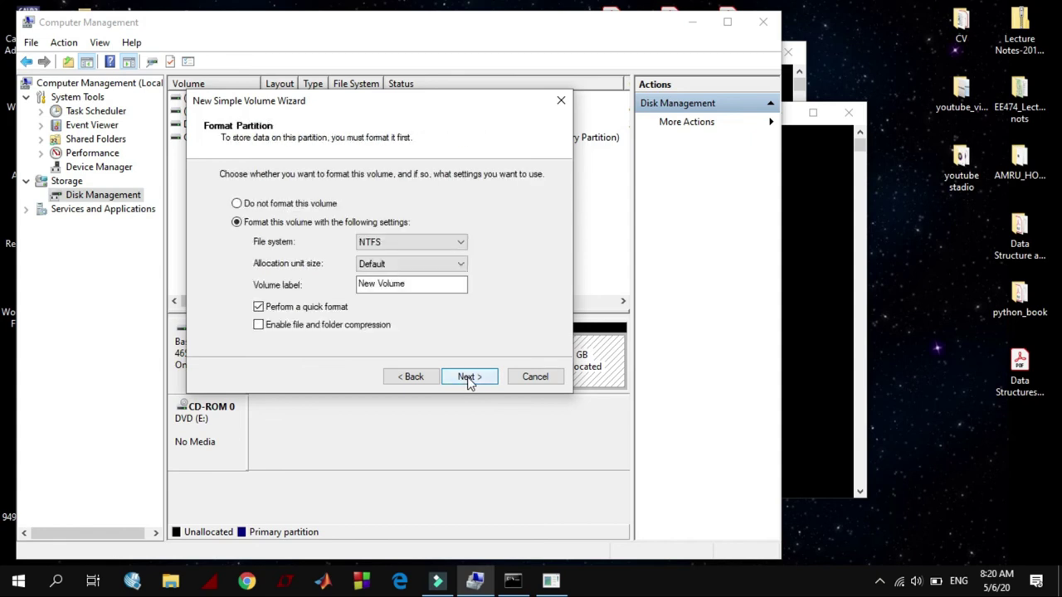
click(469, 378)
click(467, 378)
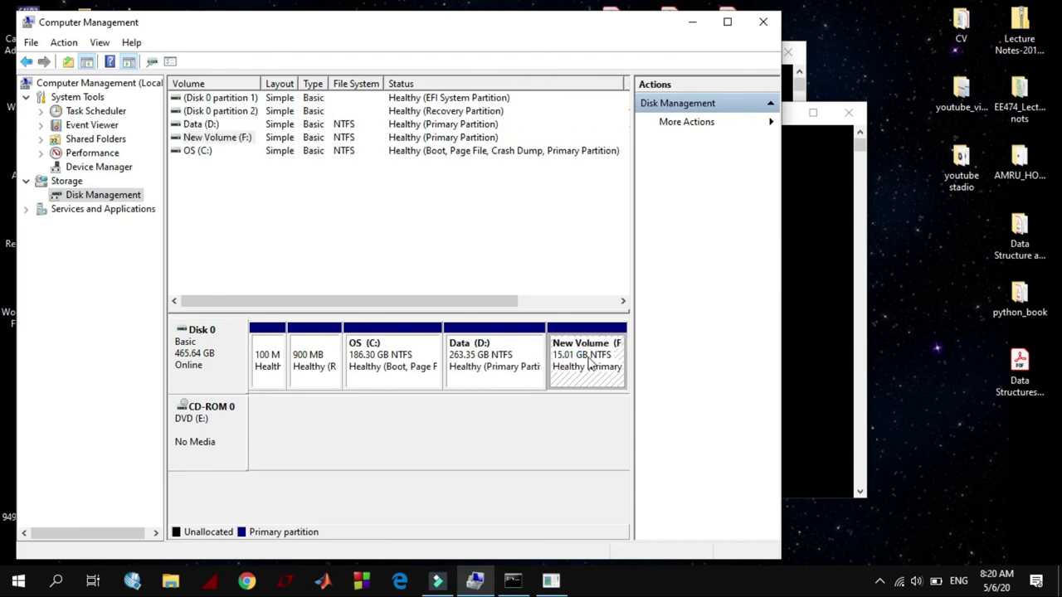
Step: Open New Volume (F:) in a maximized File Explorer window
click(622, 371)
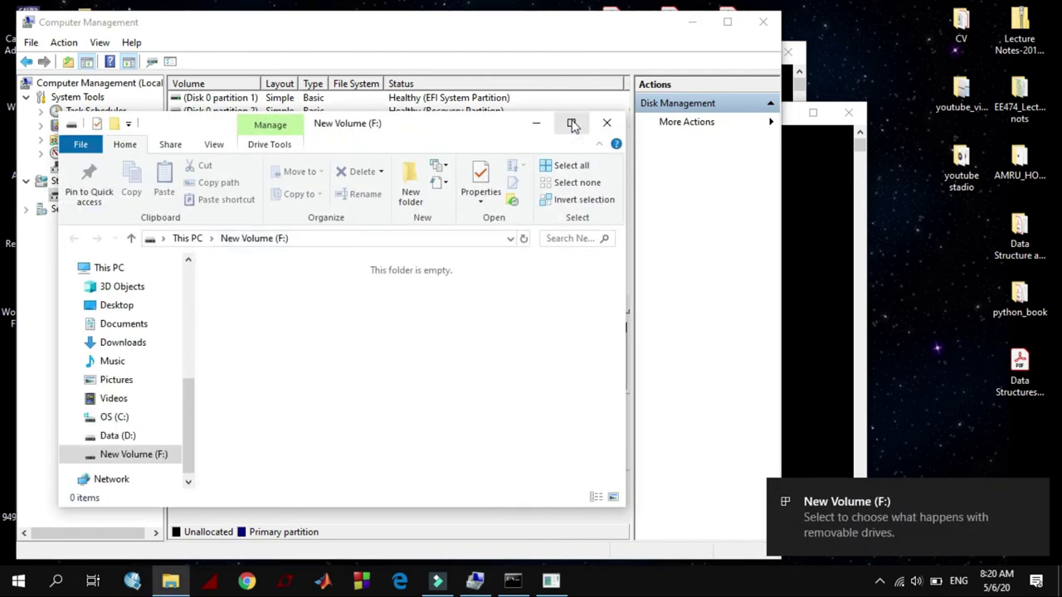
key(super+Up)
click(50, 305)
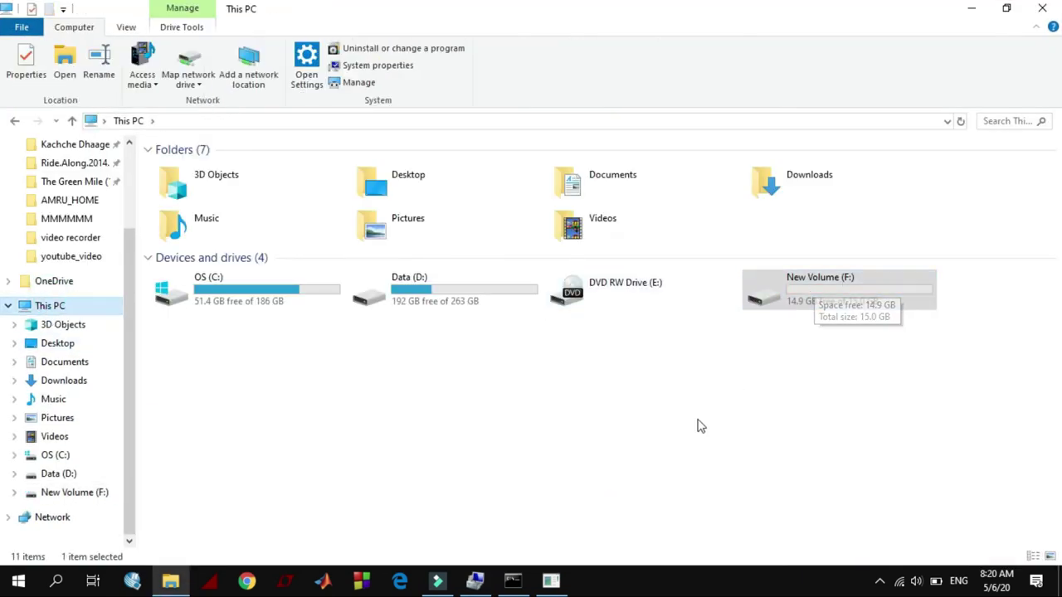